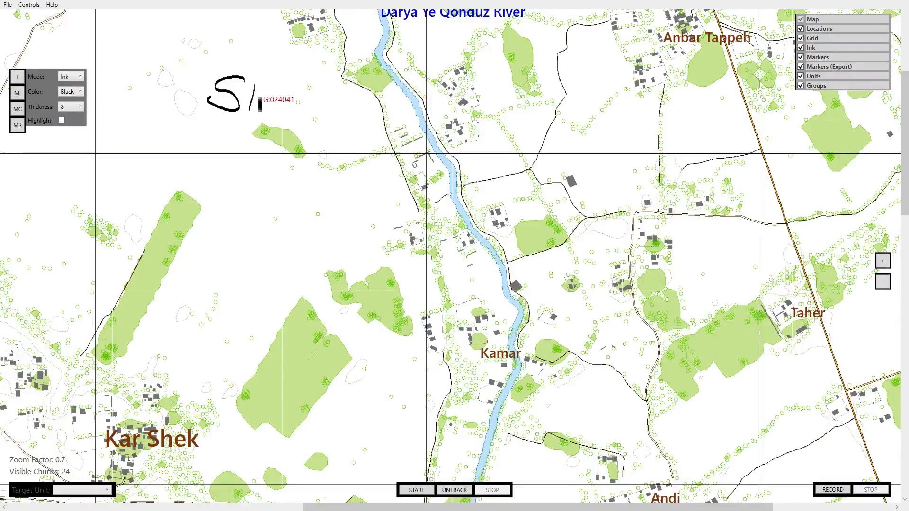
Finish handwriting the name on the map in black ink with thickness 8 and underline it
{"action": "mouse_move", "coordinate": [263, 91]}
{"action": "left_mouse_down"}
{"action": "mouse_move", "coordinate": [276, 112]}
{"action": "mouse_move", "coordinate": [300, 99]}
{"action": "left_mouse_up"}
{"action": "left_click_drag", "start_coordinate": [309, 100], "coordinate": [299, 114]}
{"action": "left_click_drag", "start_coordinate": [214, 116], "coordinate": [297, 119]}
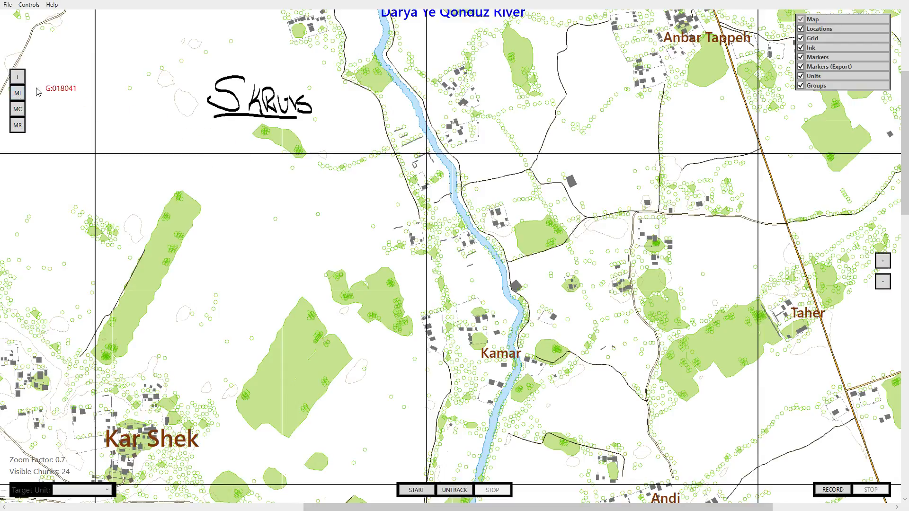
Place a red Destroy marker on the buildings just east of the river, north of Kamar, and adjust its direction
{"action": "left_click", "coordinate": [460, 133]}
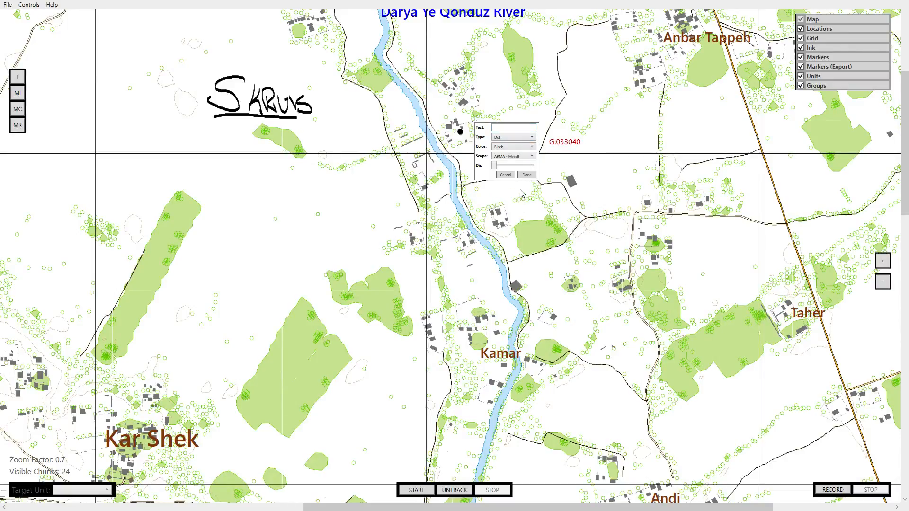
{"action": "left_click", "coordinate": [516, 205]}
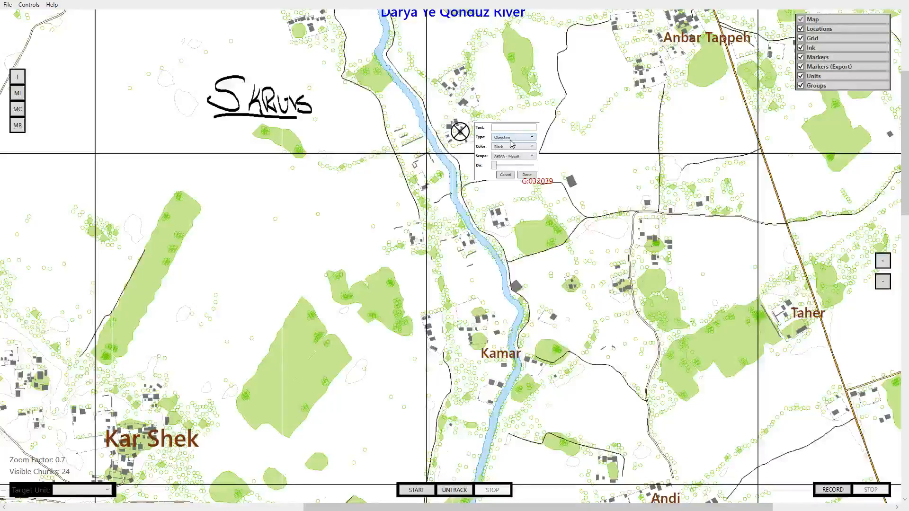
{"action": "key", "text": "Down"}
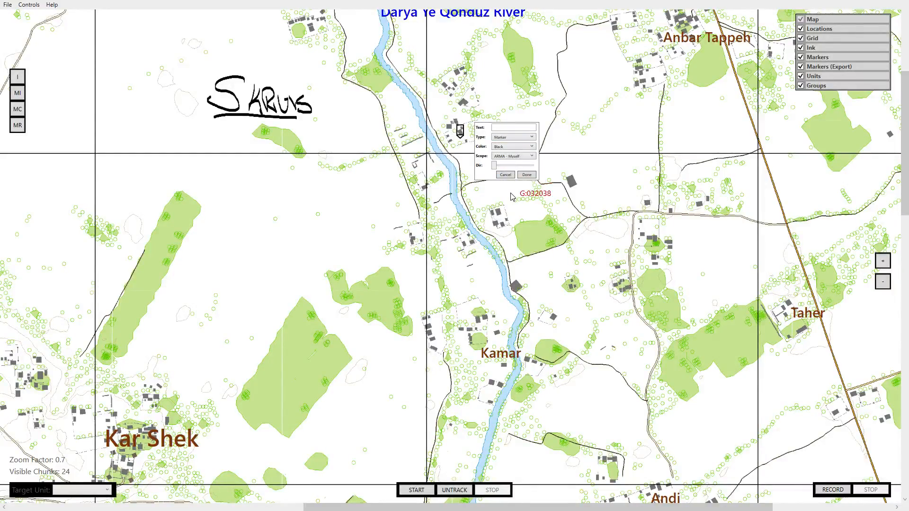
{"action": "key", "text": "Down"}
{"action": "left_click_drag", "start_coordinate": [497, 169], "coordinate": [514, 171]}
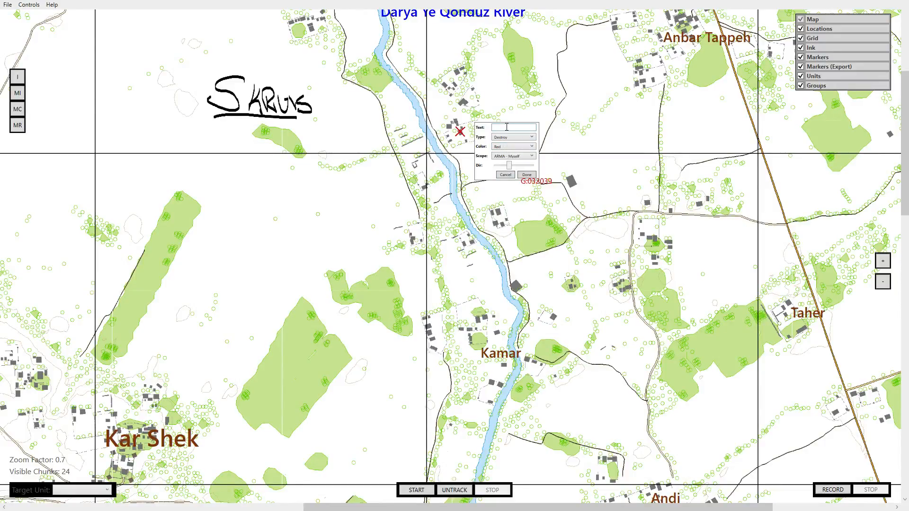
Label the marker "Destroy this NOW!", set its scope to ARMA - Side and finish it
{"action": "type", "text": "Destroy this NOW!"}
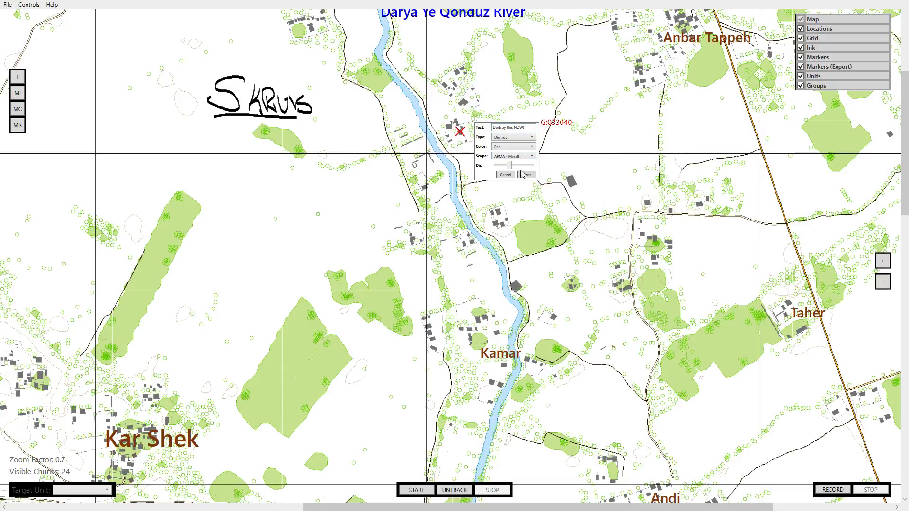
{"action": "left_click", "coordinate": [524, 190]}
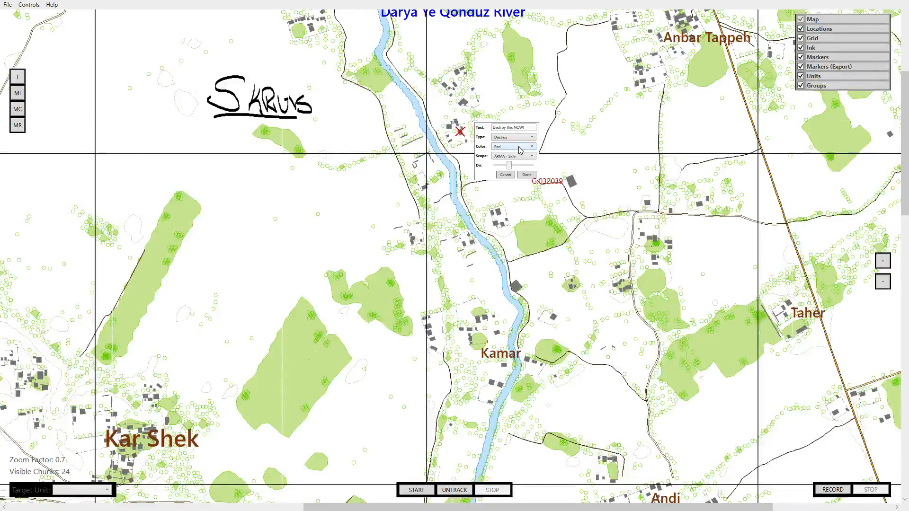
{"action": "left_click", "coordinate": [526, 176]}
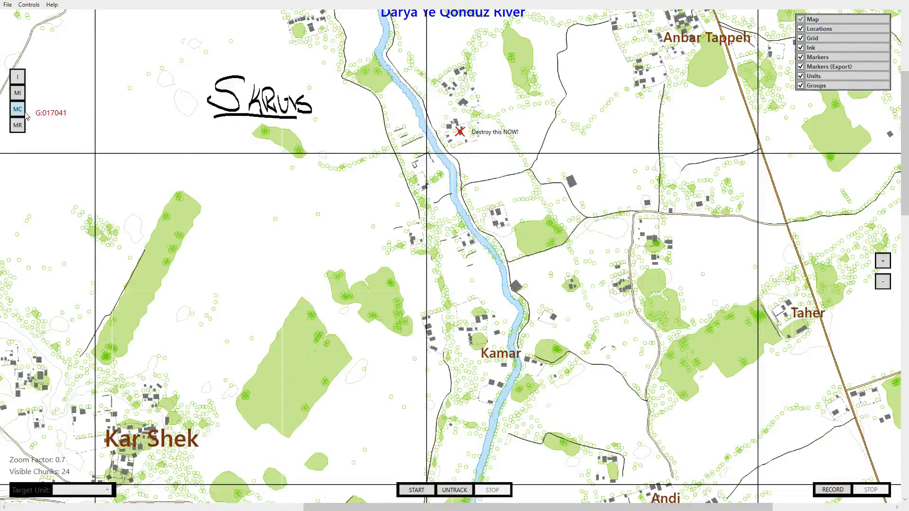
Draw a large S in black ink, thickness 8, over the road west of the river, northeast of the handwritten name
{"action": "left_click", "coordinate": [17, 77]}
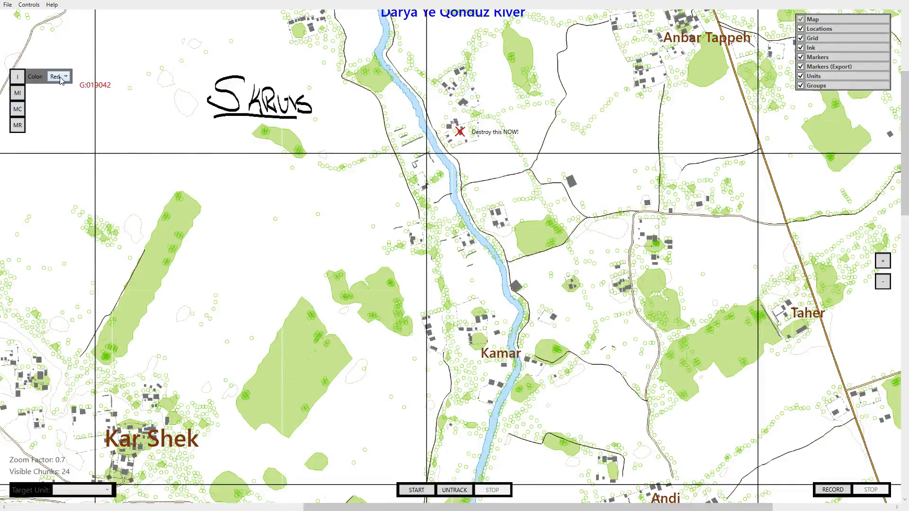
{"action": "scroll", "coordinate": [449, 164], "scroll_direction": "up", "scroll_amount": 5}
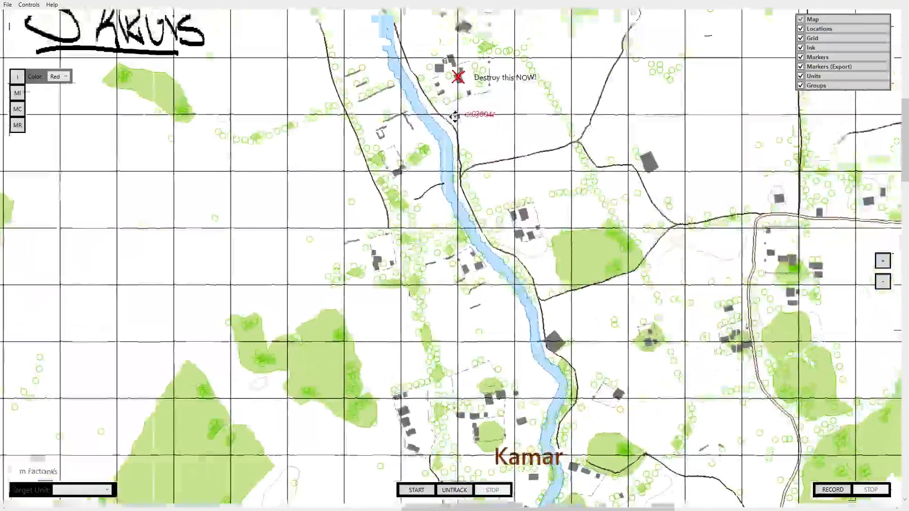
{"action": "mouse_move", "coordinate": [454, 116]}
{"action": "left_mouse_down"}
{"action": "mouse_move", "coordinate": [427, 292]}
{"action": "mouse_move", "coordinate": [463, 296]}
{"action": "left_mouse_up"}
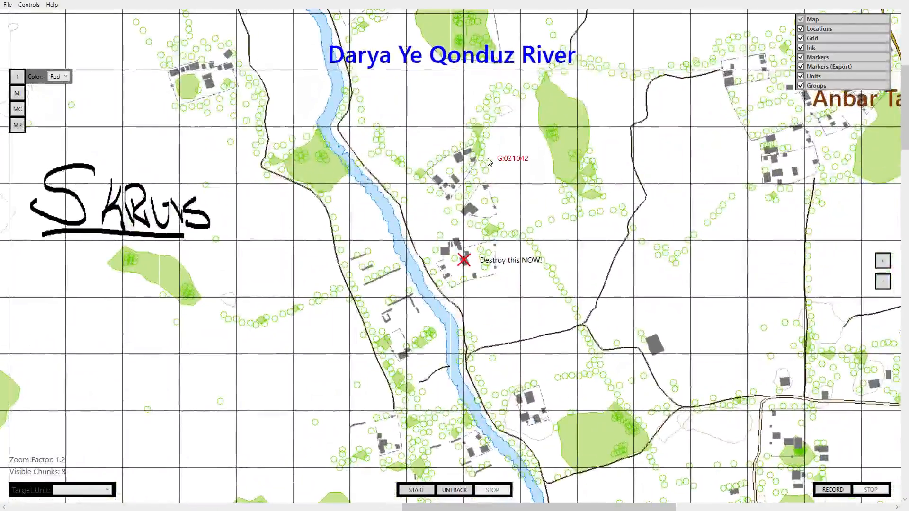
{"action": "mouse_move", "coordinate": [489, 161]}
{"action": "left_mouse_down"}
{"action": "mouse_move", "coordinate": [506, 148]}
{"action": "mouse_move", "coordinate": [406, 150]}
{"action": "mouse_move", "coordinate": [393, 169]}
{"action": "mouse_move", "coordinate": [417, 161]}
{"action": "mouse_move", "coordinate": [521, 191]}
{"action": "mouse_move", "coordinate": [319, 288]}
{"action": "mouse_move", "coordinate": [551, 312]}
{"action": "mouse_move", "coordinate": [390, 219]}
{"action": "mouse_move", "coordinate": [497, 245]}
{"action": "mouse_move", "coordinate": [396, 219]}
{"action": "mouse_move", "coordinate": [480, 199]}
{"action": "mouse_move", "coordinate": [442, 206]}
{"action": "mouse_move", "coordinate": [466, 198]}
{"action": "left_mouse_up"}
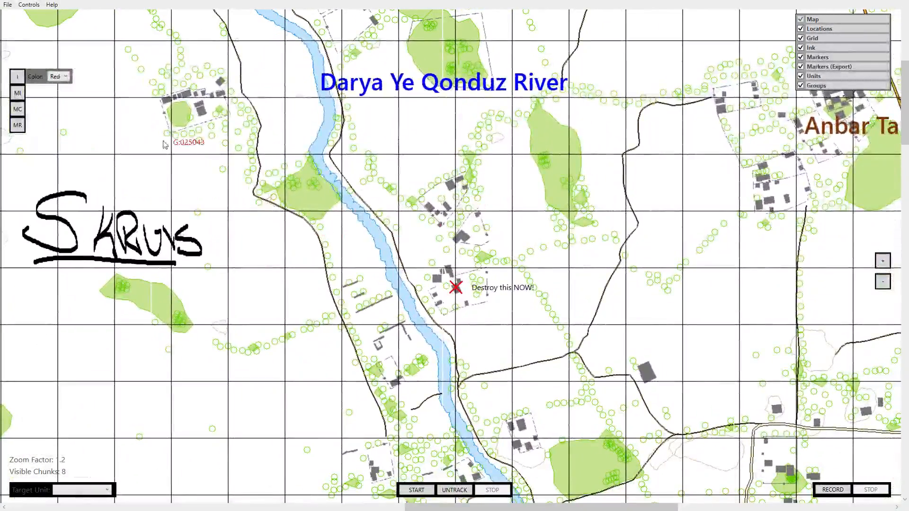
{"action": "left_click", "coordinate": [18, 77]}
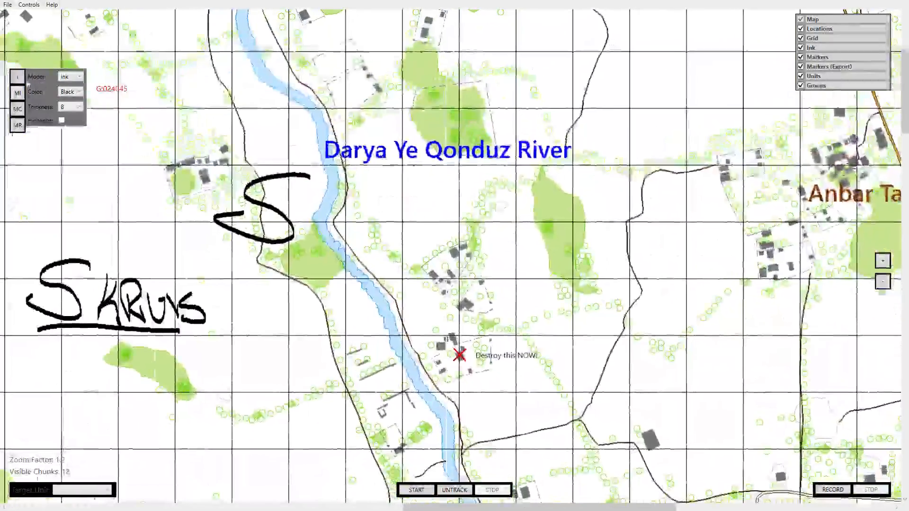
Draw a red circle marker around the building cluster directly north of the "Destroy this NOW!" marker
{"action": "left_click", "coordinate": [18, 93]}
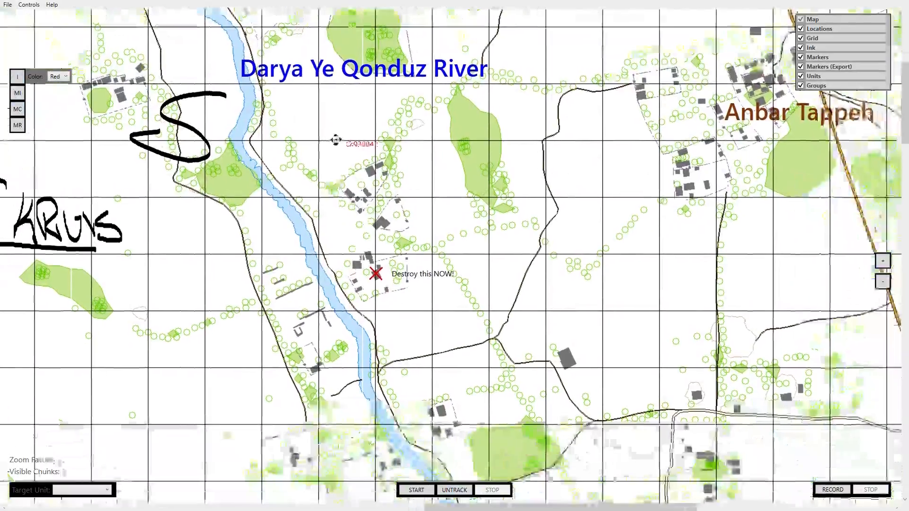
{"action": "left_click_drag", "start_coordinate": [336, 140], "coordinate": [348, 168]}
{"action": "scroll", "coordinate": [362, 187], "scroll_direction": "up", "scroll_amount": 2}
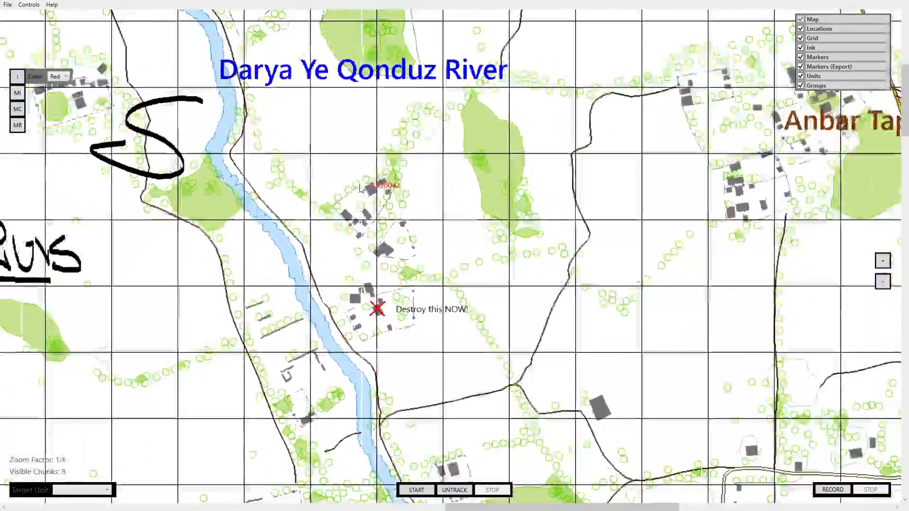
{"action": "left_click_drag", "start_coordinate": [313, 176], "coordinate": [351, 181]}
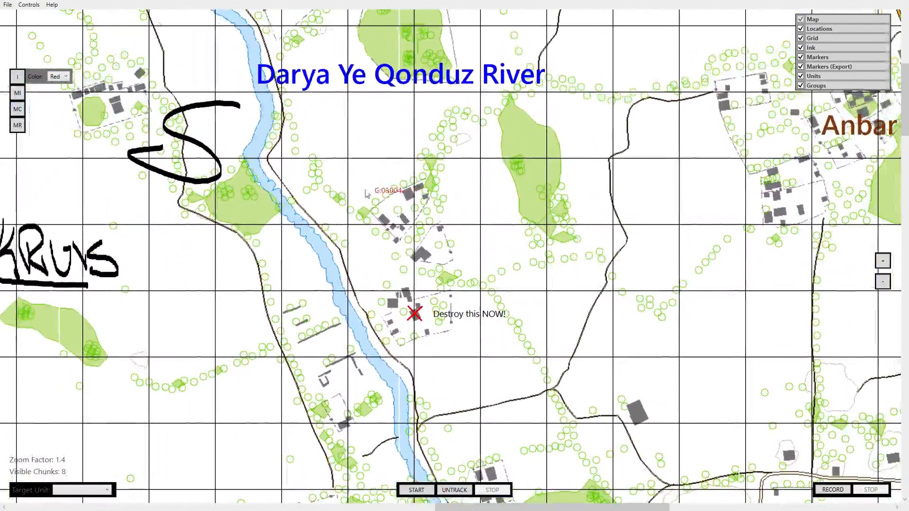
{"action": "left_click", "coordinate": [405, 207]}
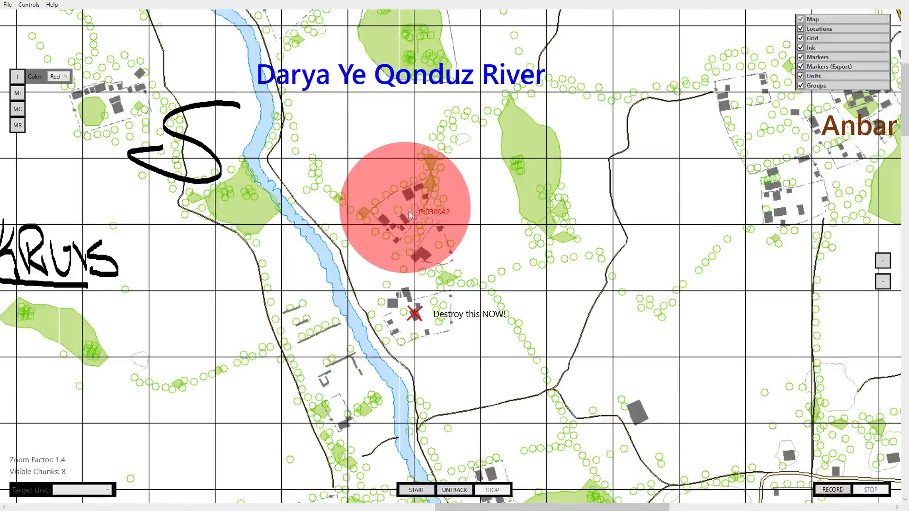
Draw a red rectangle marker over the walled compound at the road bend northwest of Taher
{"action": "left_click_drag", "start_coordinate": [488, 263], "coordinate": [425, 154]}
{"action": "mouse_move", "coordinate": [426, 290]}
{"action": "left_mouse_down"}
{"action": "mouse_move", "coordinate": [430, 170]}
{"action": "mouse_move", "coordinate": [293, 175]}
{"action": "left_mouse_up"}
{"action": "left_click_drag", "start_coordinate": [564, 242], "coordinate": [416, 214]}
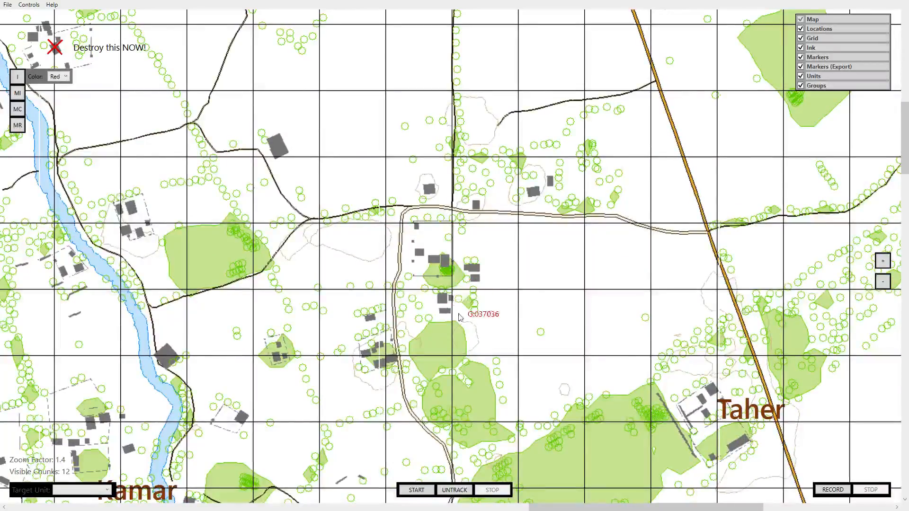
{"action": "left_click", "coordinate": [20, 132]}
{"action": "left_click", "coordinate": [18, 124]}
{"action": "left_click", "coordinate": [17, 125]}
{"action": "left_click", "coordinate": [18, 124]}
{"action": "left_click", "coordinate": [18, 125]}
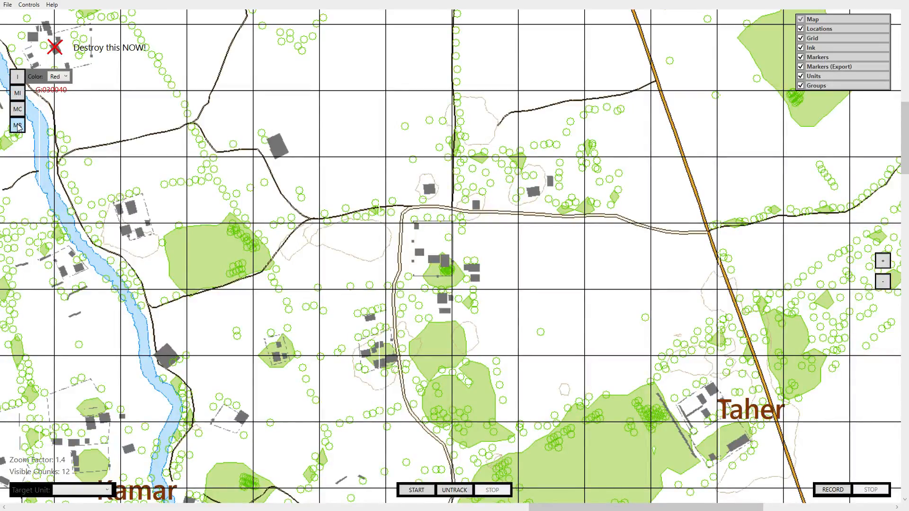
{"action": "left_click", "coordinate": [18, 124]}
{"action": "left_click", "coordinate": [18, 124]}
{"action": "left_click", "coordinate": [17, 124]}
{"action": "left_click", "coordinate": [17, 124]}
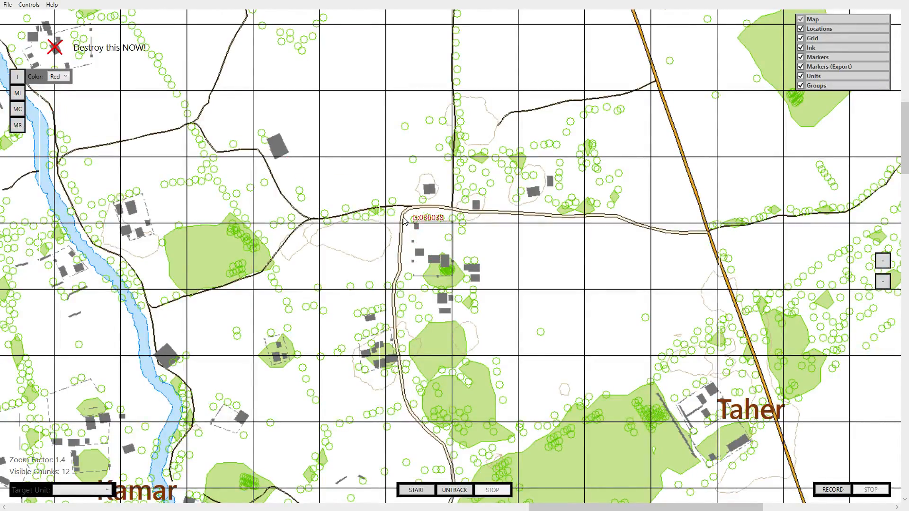
{"action": "left_click_drag", "start_coordinate": [404, 219], "coordinate": [461, 282]}
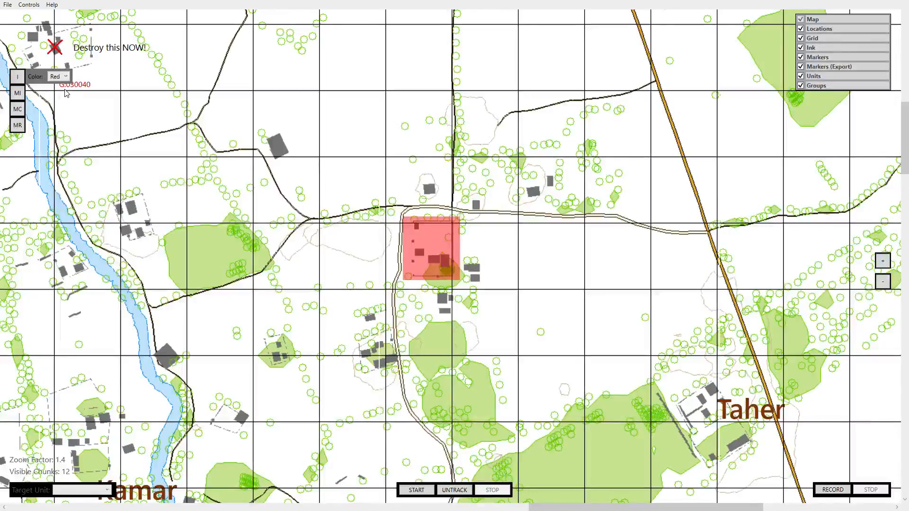
Draw four black rectangle markers north of the red rectangle: three overlapping ones near the north-south road and one around the isolated building to the west
{"action": "left_click", "coordinate": [64, 90]}
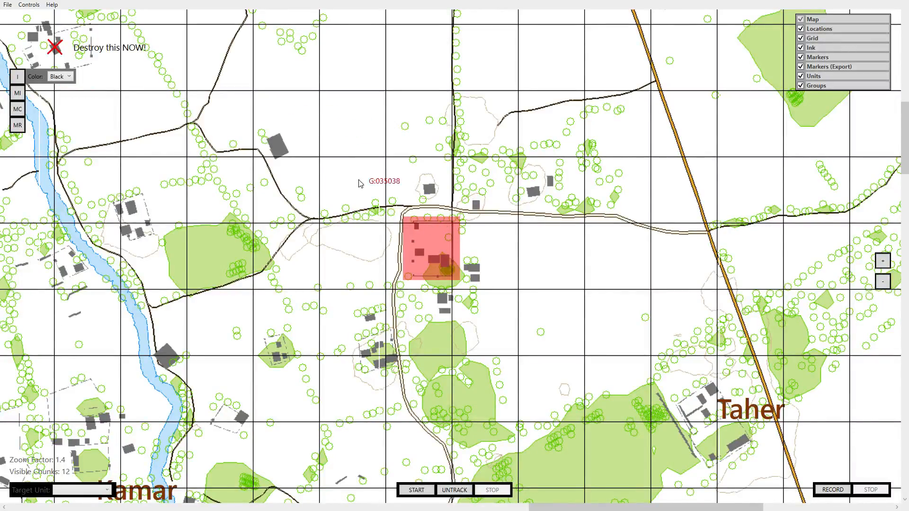
{"action": "left_click_drag", "start_coordinate": [352, 114], "coordinate": [426, 156]}
{"action": "left_click_drag", "start_coordinate": [412, 91], "coordinate": [465, 126]}
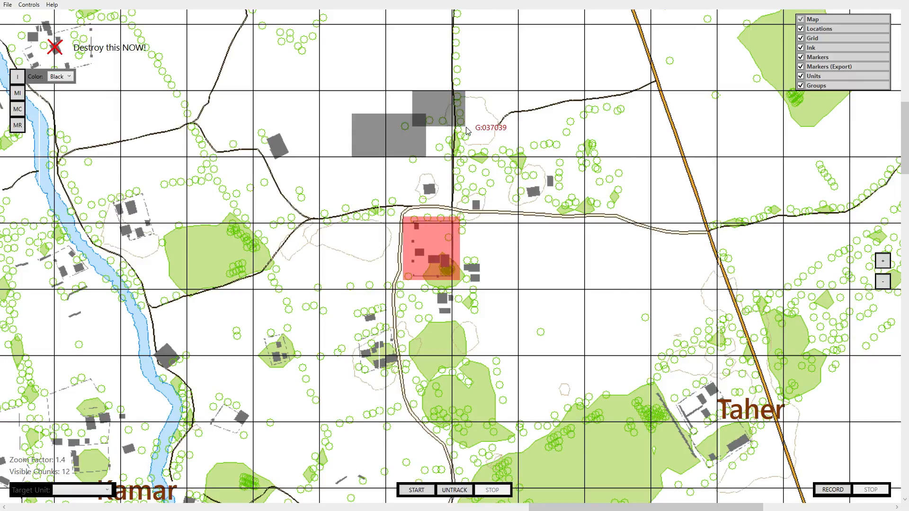
{"action": "mouse_move", "coordinate": [529, 136]}
{"action": "left_mouse_down"}
{"action": "mouse_move", "coordinate": [464, 59]}
{"action": "mouse_move", "coordinate": [397, 205]}
{"action": "mouse_move", "coordinate": [542, 80]}
{"action": "mouse_move", "coordinate": [613, 130]}
{"action": "mouse_move", "coordinate": [519, 203]}
{"action": "mouse_move", "coordinate": [432, 41]}
{"action": "left_mouse_up"}
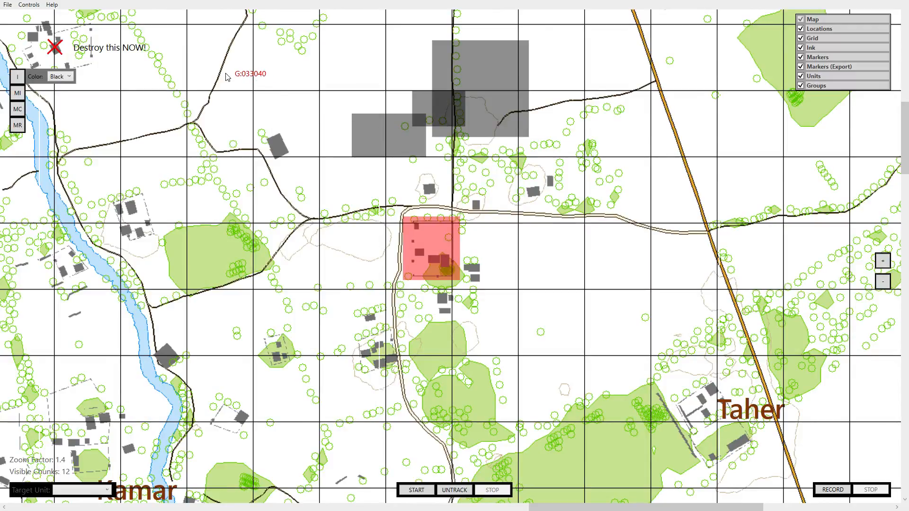
{"action": "left_click_drag", "start_coordinate": [225, 75], "coordinate": [315, 193]}
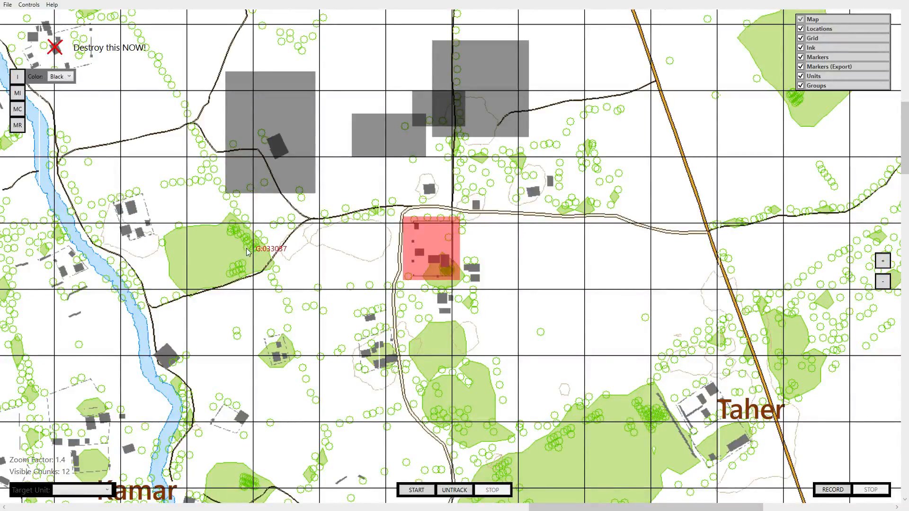
Draw two overlapping orange circle markers in the area north of the black rectangles
{"action": "left_click_drag", "start_coordinate": [364, 184], "coordinate": [382, 255]}
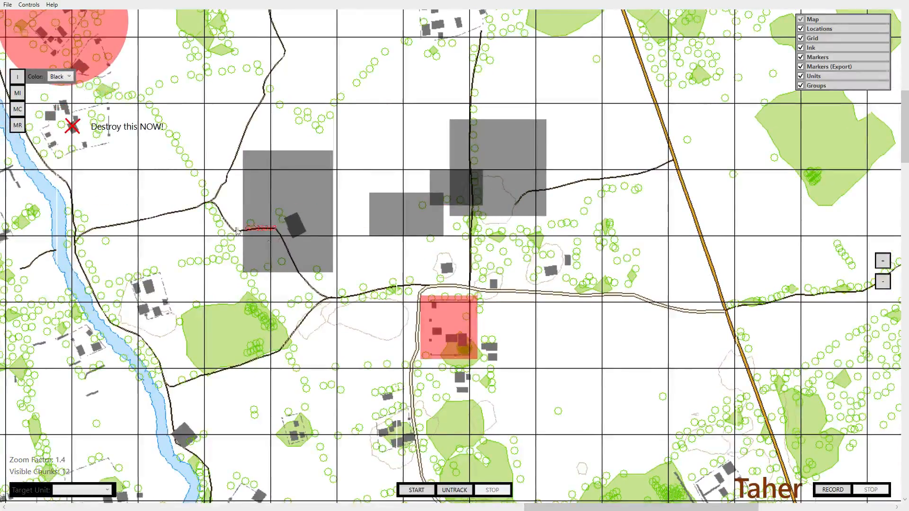
{"action": "left_click", "coordinate": [22, 110]}
{"action": "key", "text": "o"}
{"action": "left_click", "coordinate": [250, 89]}
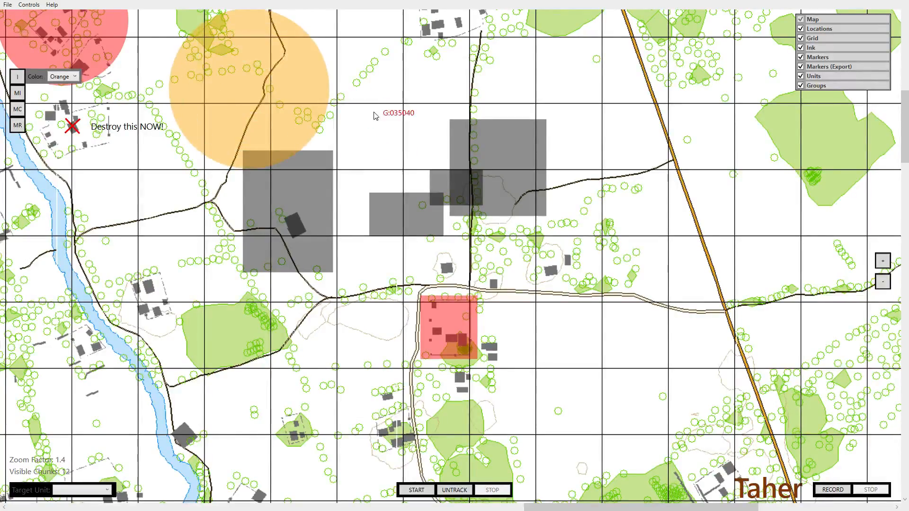
{"action": "left_click", "coordinate": [370, 69]}
{"action": "left_click_drag", "start_coordinate": [391, 74], "coordinate": [435, 76]}
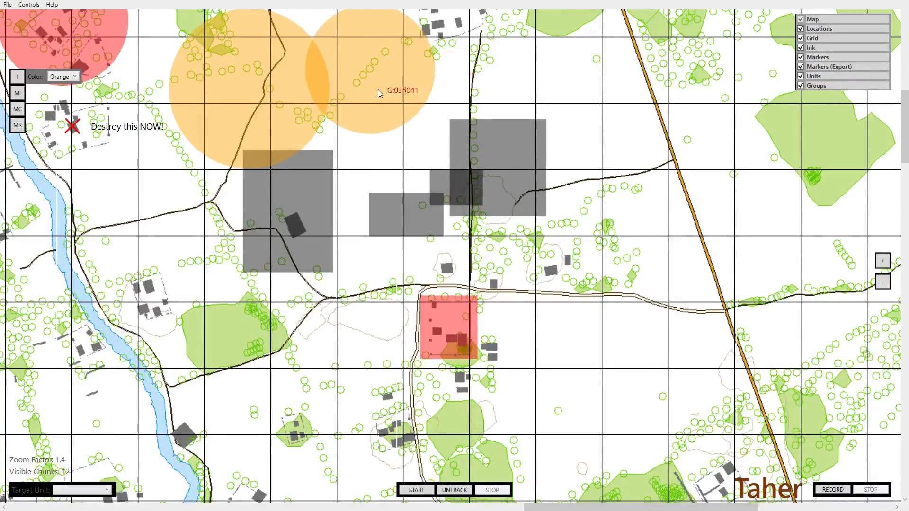
Draw six red circle markers: a small one on the compound east of the river and five large ones from Anbar Tappeh down to the road junction
{"action": "scroll", "coordinate": [384, 95], "scroll_direction": "down", "scroll_amount": 5}
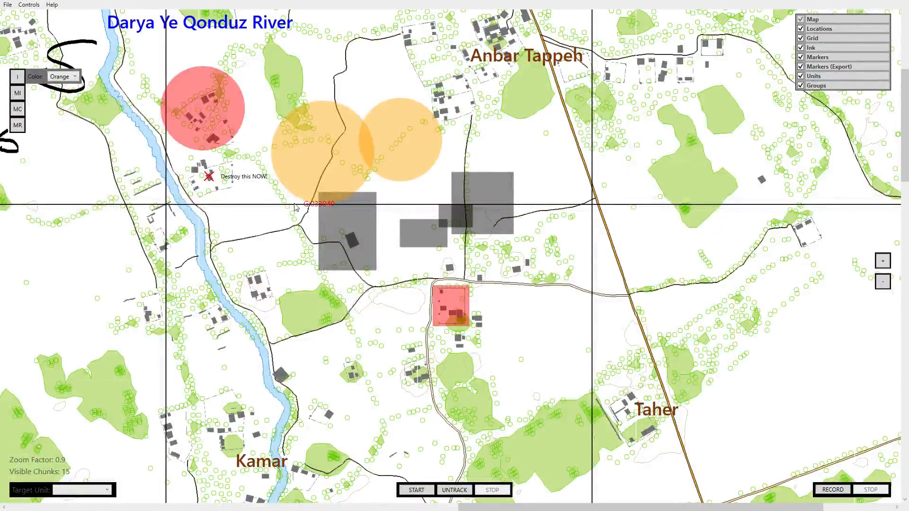
{"action": "left_click", "coordinate": [62, 96]}
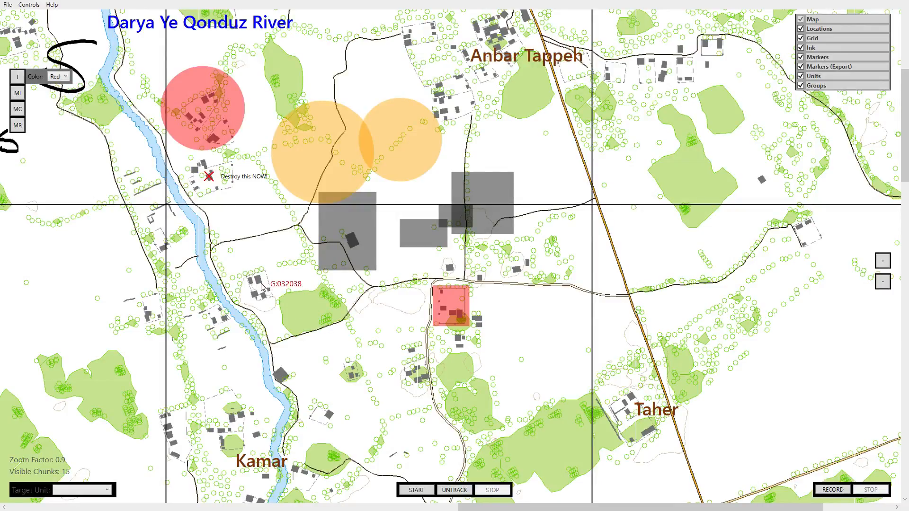
{"action": "left_click_drag", "start_coordinate": [256, 283], "coordinate": [268, 312]}
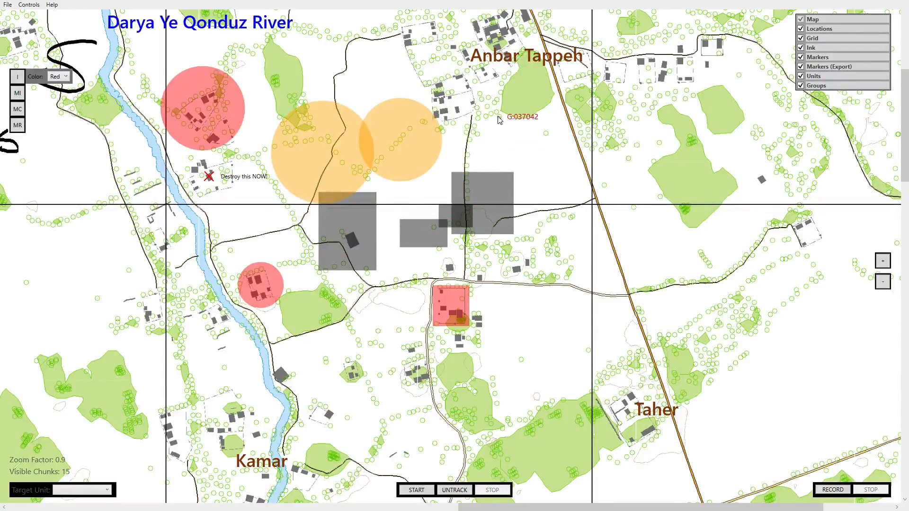
{"action": "left_click_drag", "start_coordinate": [497, 116], "coordinate": [559, 118]}
{"action": "left_click_drag", "start_coordinate": [625, 171], "coordinate": [699, 177]}
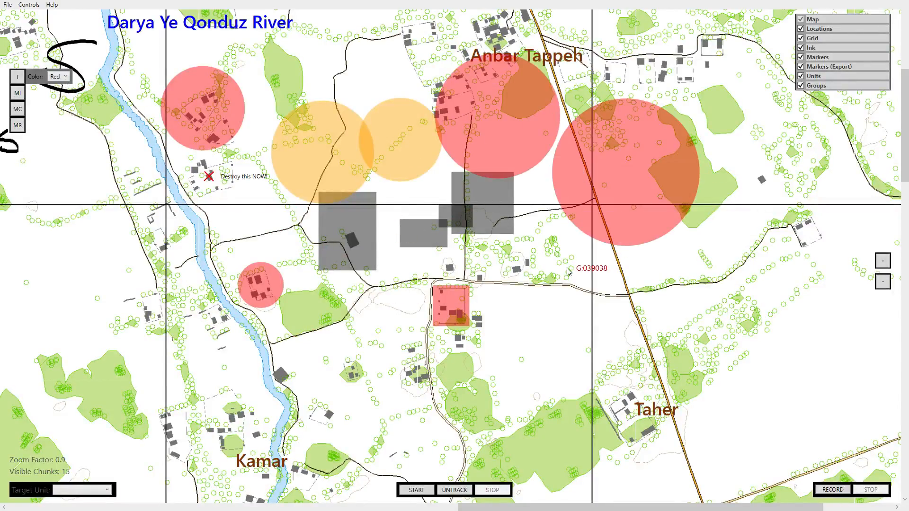
{"action": "left_click_drag", "start_coordinate": [567, 268], "coordinate": [625, 266]}
{"action": "left_click_drag", "start_coordinate": [475, 273], "coordinate": [539, 280]}
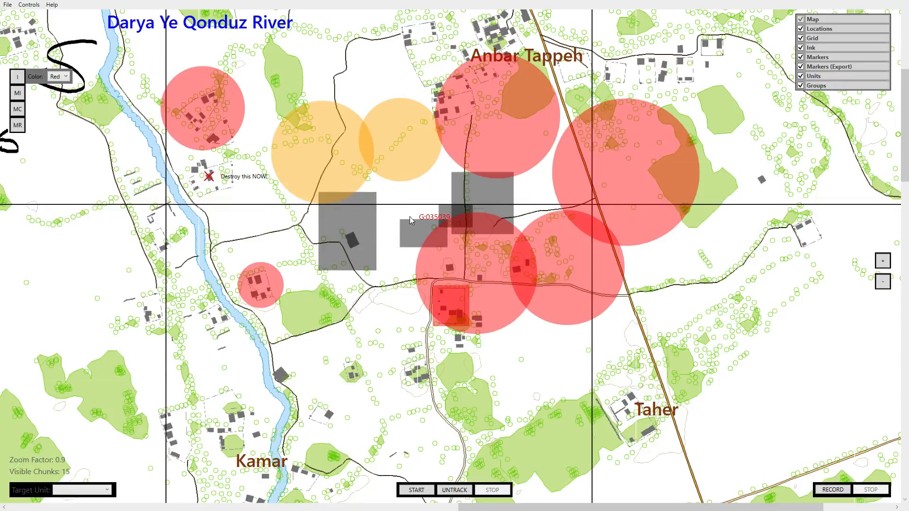
{"action": "left_click_drag", "start_coordinate": [409, 217], "coordinate": [454, 227]}
Draw a wide red rectangle marker southwest of Anbar Tappeh, overlapping the orange circles and the large red circle
{"action": "left_click", "coordinate": [18, 125]}
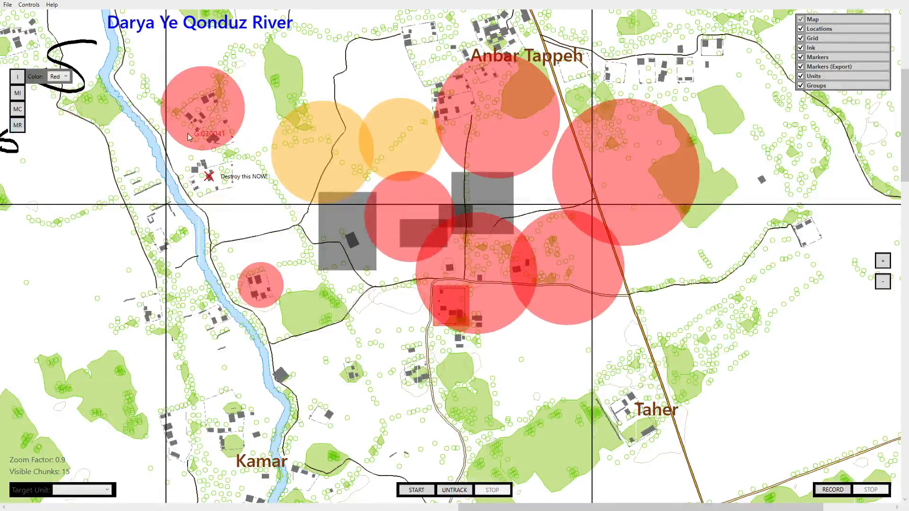
{"action": "left_click_drag", "start_coordinate": [332, 77], "coordinate": [492, 166]}
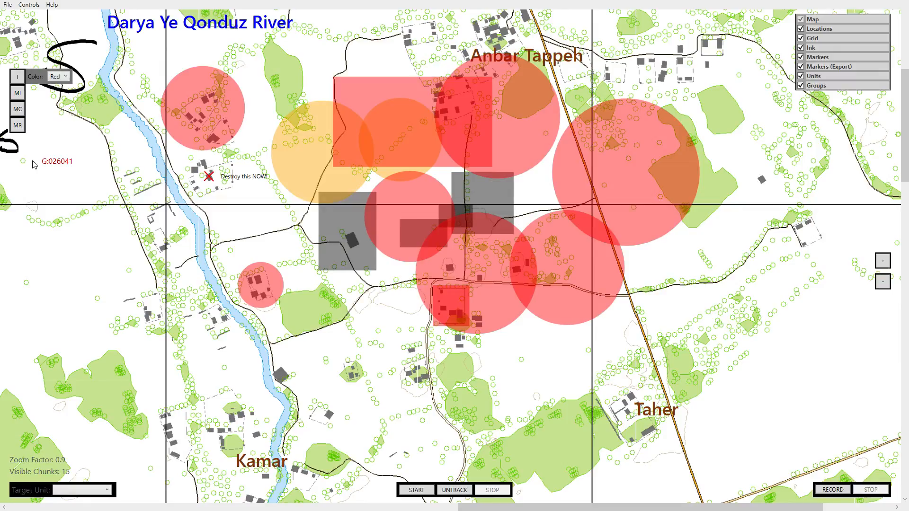
Draw a large red rectangle marker across the river, enclosing the "Destroy this NOW!" marker and reaching the western orange circle
{"action": "left_click", "coordinate": [18, 126]}
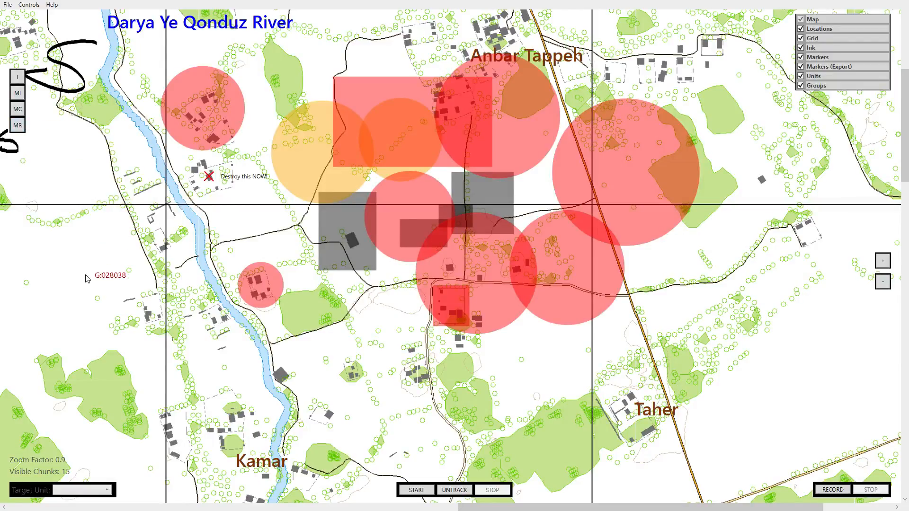
{"action": "left_click", "coordinate": [19, 127]}
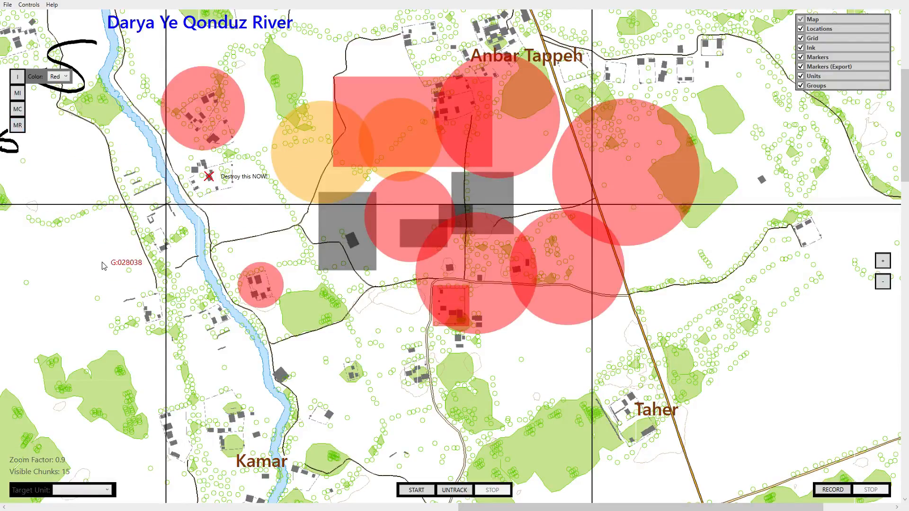
{"action": "left_click_drag", "start_coordinate": [108, 280], "coordinate": [344, 124]}
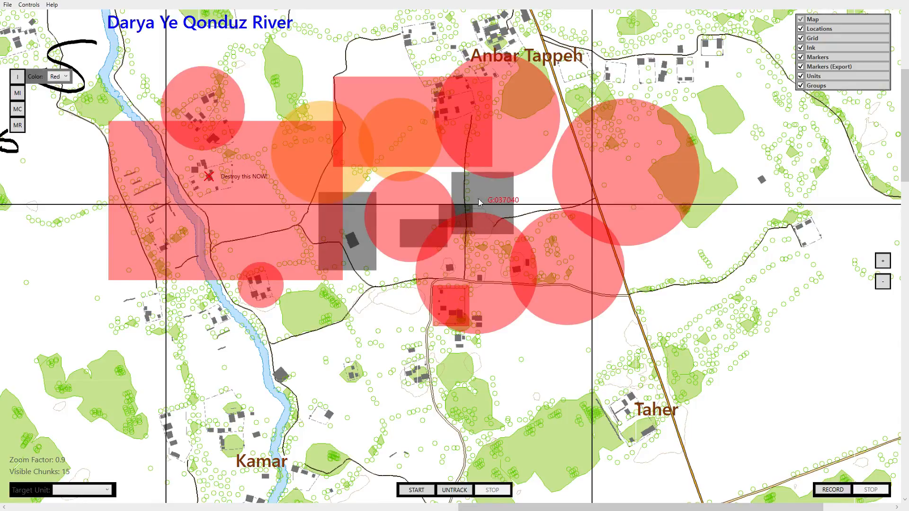
Draw a very narrow, tall red rectangle marker from the Airport Road compound south to the buildings at Anbar Tappeh
{"action": "left_click_drag", "start_coordinate": [471, 189], "coordinate": [450, 255]}
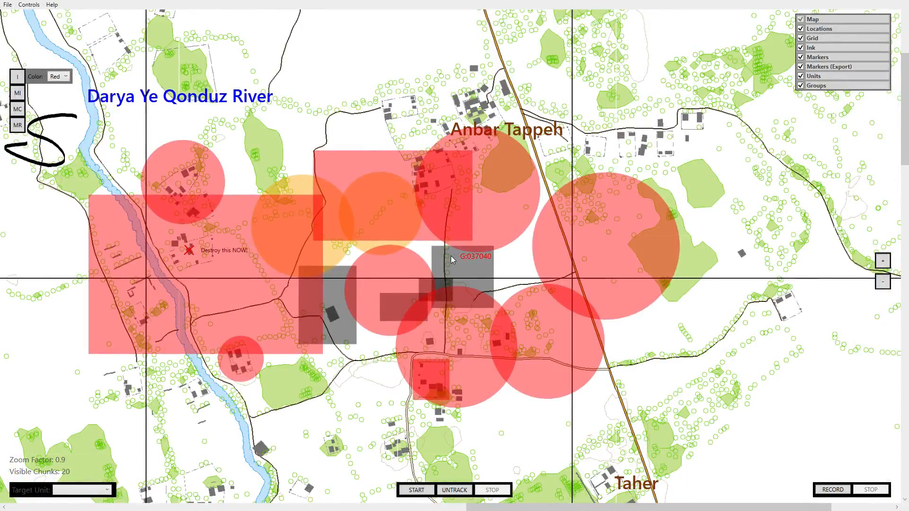
{"action": "left_click_drag", "start_coordinate": [415, 253], "coordinate": [448, 232]}
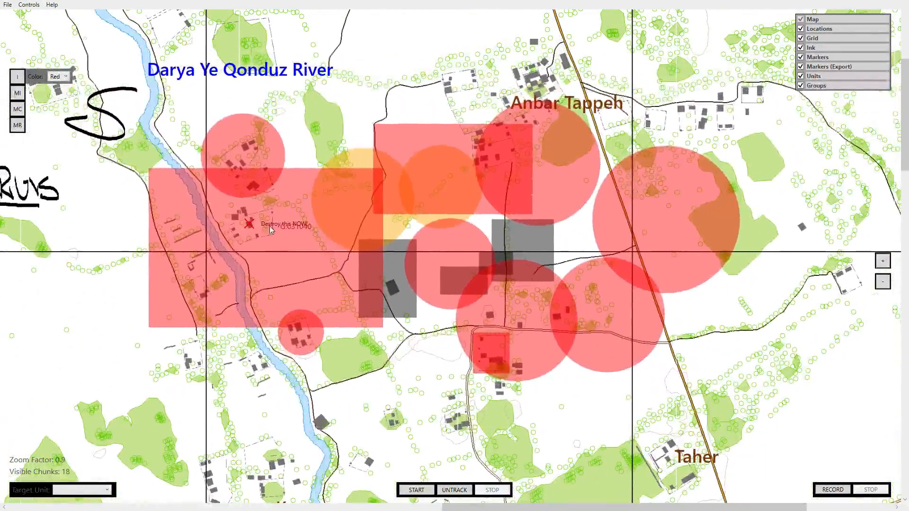
{"action": "left_click_drag", "start_coordinate": [284, 168], "coordinate": [98, 395]}
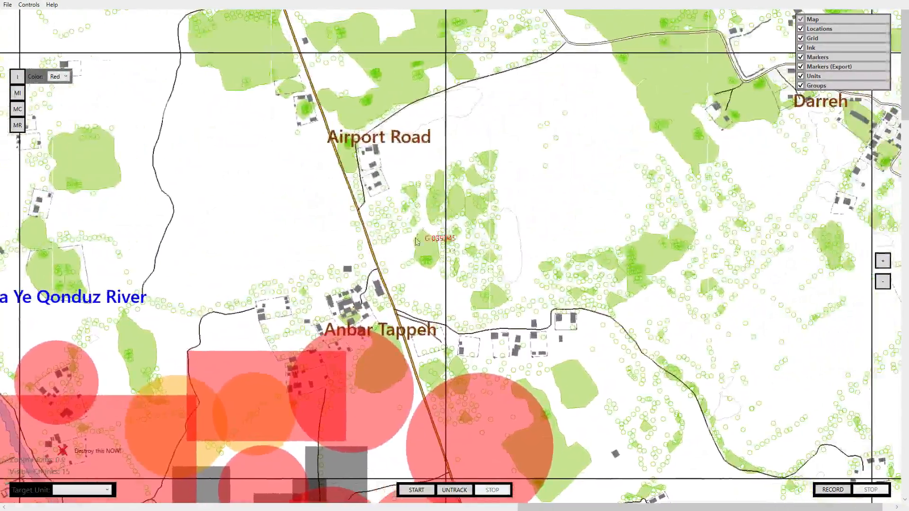
{"action": "left_click_drag", "start_coordinate": [376, 150], "coordinate": [374, 294]}
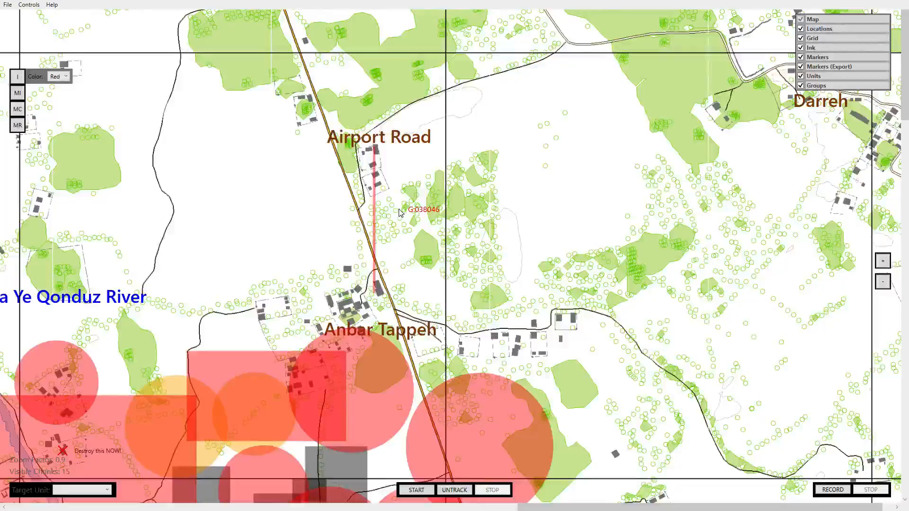
Toggle the Markers layer off and back on to check which annotations it controls
{"action": "left_click_drag", "start_coordinate": [253, 310], "coordinate": [370, 204]}
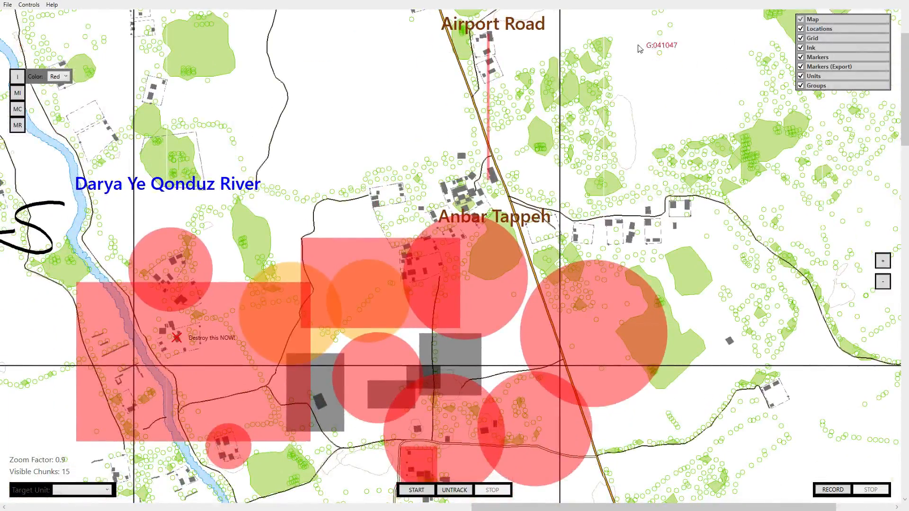
{"action": "left_click", "coordinate": [800, 57]}
{"action": "left_click", "coordinate": [800, 57]}
{"action": "left_click_drag", "start_coordinate": [659, 233], "coordinate": [646, 213]}
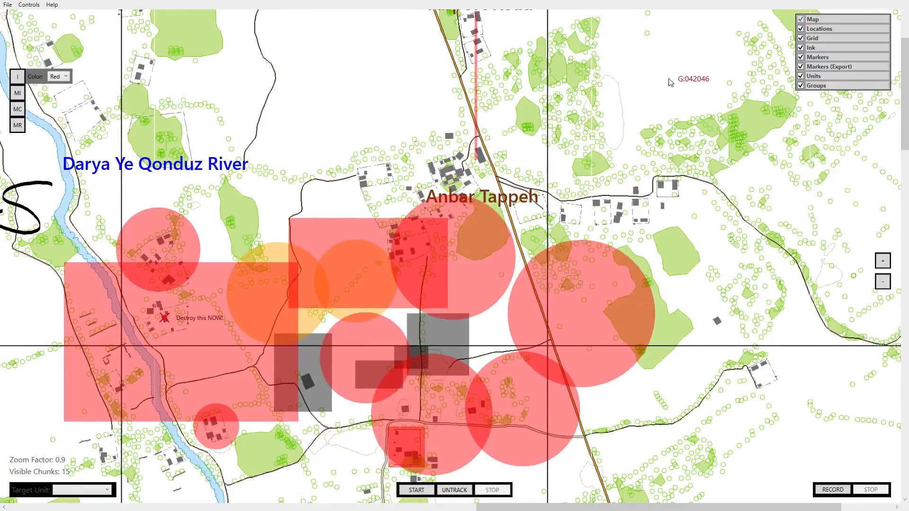
Switch the Markers (Export) layer off and on repeatedly to compare the map with and without the drawn markers
{"action": "left_click", "coordinate": [801, 67]}
{"action": "left_click", "coordinate": [801, 68]}
{"action": "left_click", "coordinate": [801, 68]}
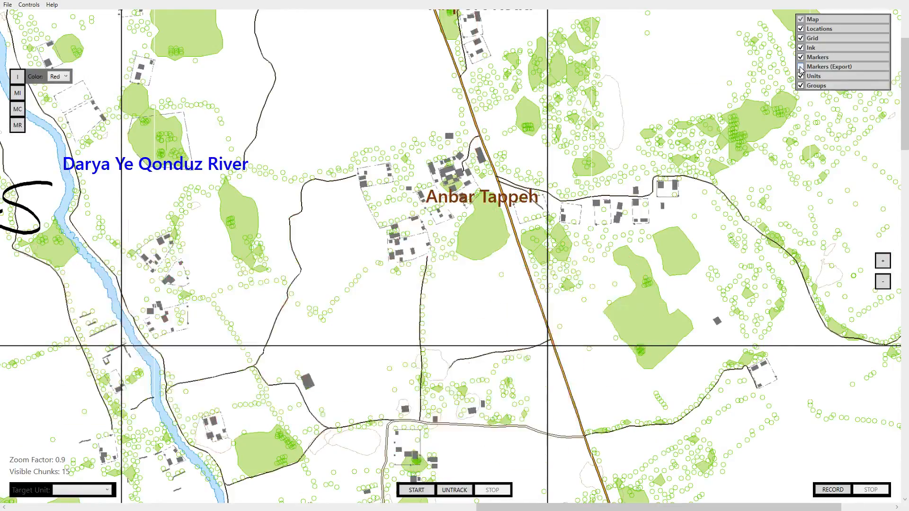
{"action": "left_click", "coordinate": [800, 68]}
{"action": "left_click", "coordinate": [801, 68]}
{"action": "left_click", "coordinate": [801, 68]}
{"action": "left_click", "coordinate": [800, 67]}
{"action": "left_click", "coordinate": [801, 68]}
{"action": "left_click", "coordinate": [800, 68]}
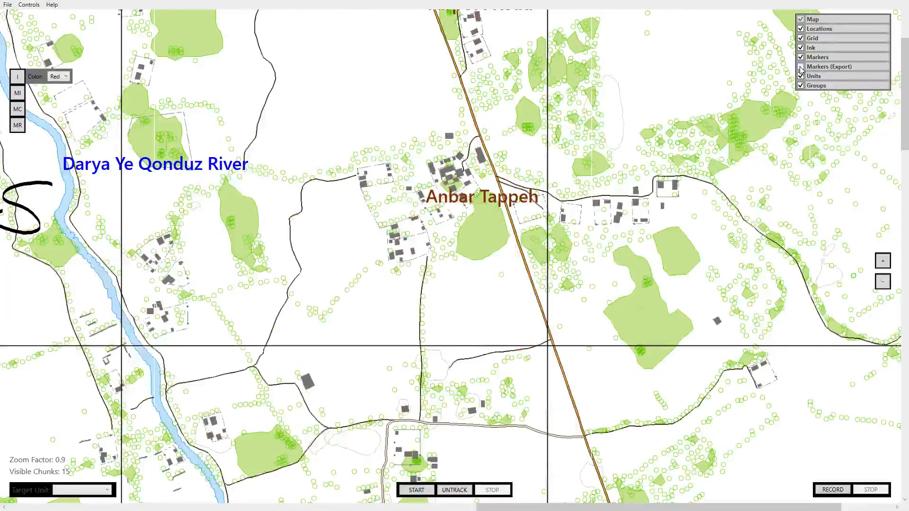
{"action": "left_click", "coordinate": [800, 67]}
{"action": "left_click", "coordinate": [801, 68]}
{"action": "left_click", "coordinate": [801, 67]}
{"action": "left_click", "coordinate": [801, 67]}
{"action": "left_click", "coordinate": [801, 67]}
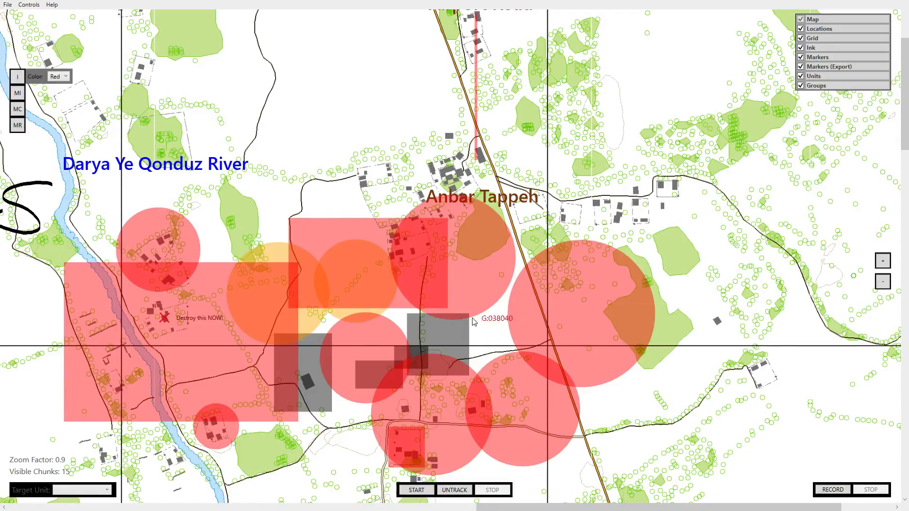
Hide the Markers (Export) layer once more, show it again, and toggle the Markers layer for comparison
{"action": "left_click", "coordinate": [801, 67]}
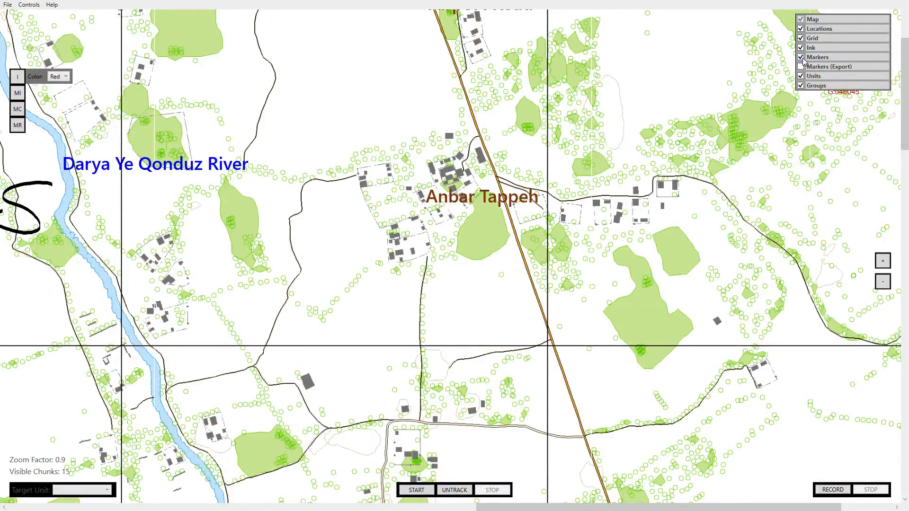
{"action": "left_click", "coordinate": [802, 66]}
{"action": "left_click", "coordinate": [800, 58]}
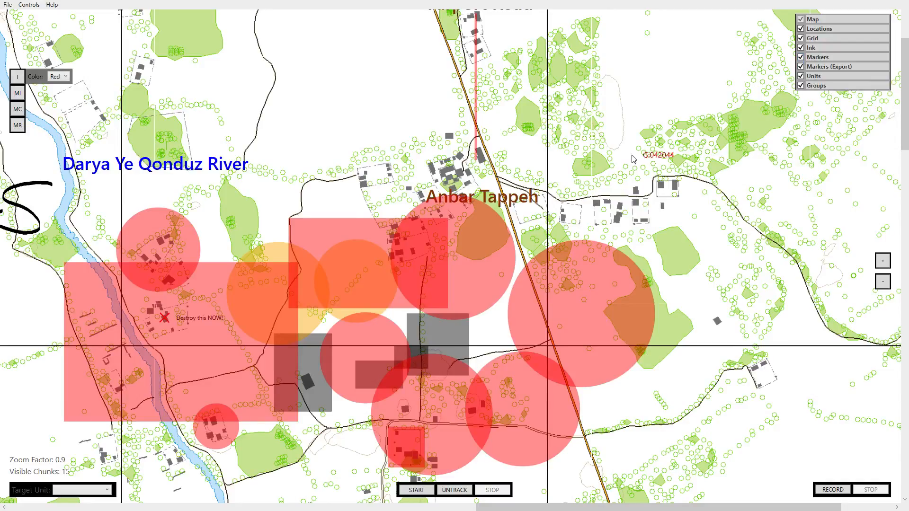
Examine the full set of annotations in overview, from the ink lettering west of the river to the markers around Anbar Tappeh
{"action": "left_click_drag", "start_coordinate": [286, 237], "coordinate": [404, 219]}
{"action": "scroll", "coordinate": [404, 219], "scroll_direction": "down", "scroll_amount": 4}
{"action": "left_click", "coordinate": [317, 268]}
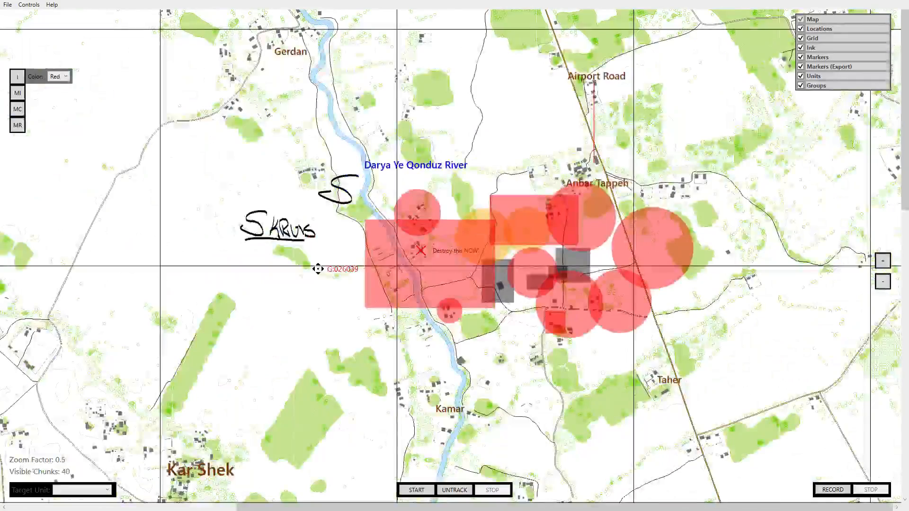
{"action": "scroll", "coordinate": [513, 204], "scroll_direction": "up", "scroll_amount": 1}
{"action": "left_click_drag", "start_coordinate": [524, 205], "coordinate": [435, 256]}
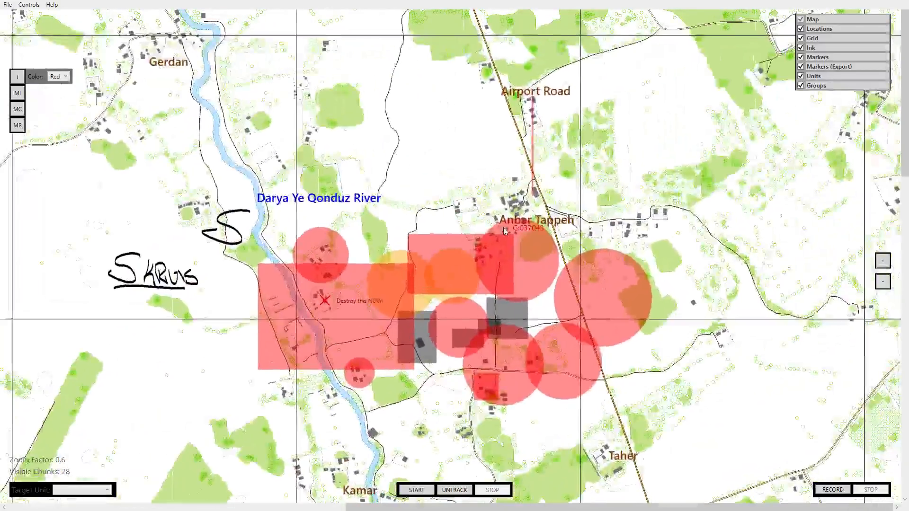
{"action": "left_click_drag", "start_coordinate": [503, 227], "coordinate": [496, 193]}
{"action": "scroll", "coordinate": [496, 190], "scroll_direction": "up", "scroll_amount": 1}
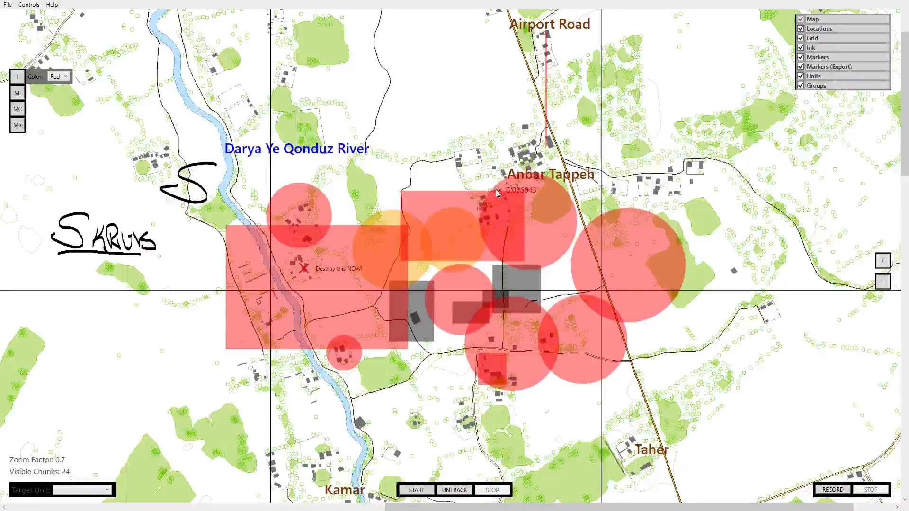